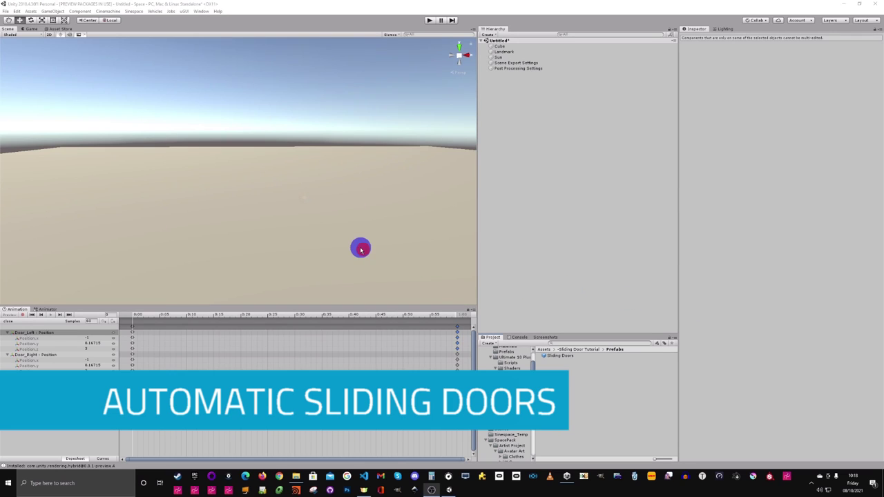
- Add the Sliding Doors prefab to the scene hierarchy
right_drag(362, 247, 329, 251)
key(s)
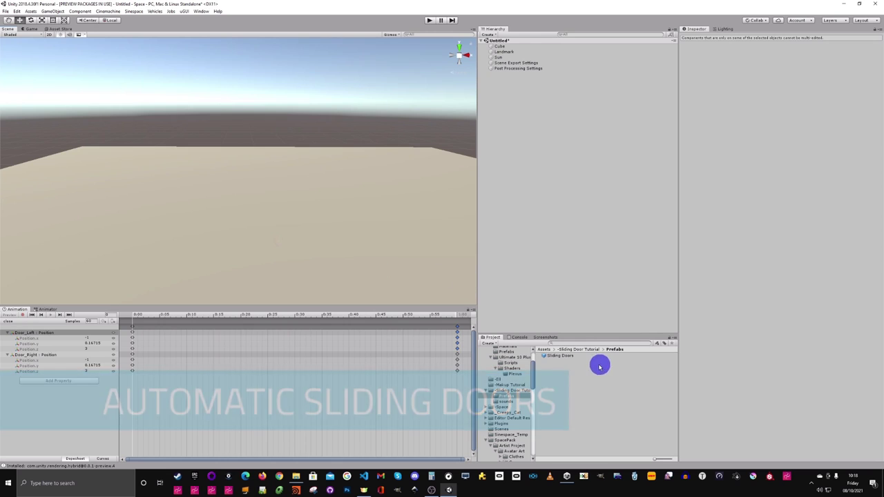
drag(566, 357, 511, 127)
- Set the Sliding Doors object's position to 0 on X, Y and Z
mouse_move(328, 217)
right_down()
mouse_move(299, 297)
mouse_move(349, 308)
mouse_move(331, 238)
mouse_move(332, 220)
mouse_move(344, 219)
right_up()
click(780, 63)
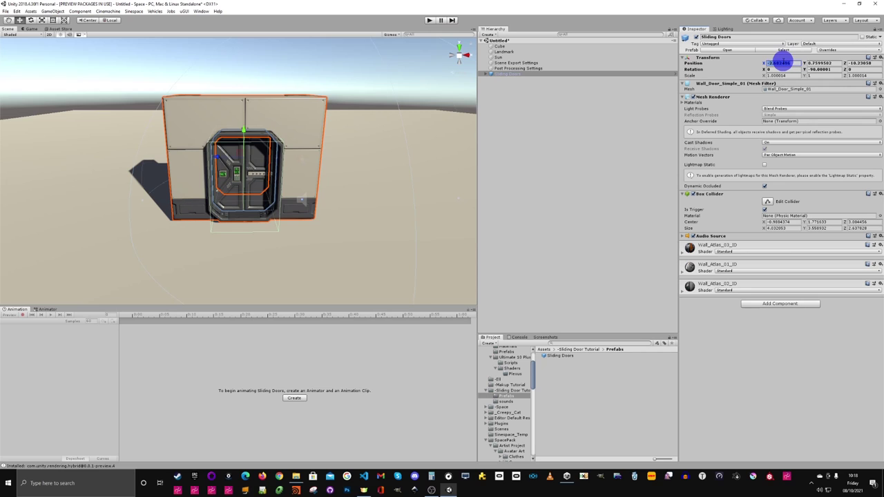
text(0)
click(824, 63)
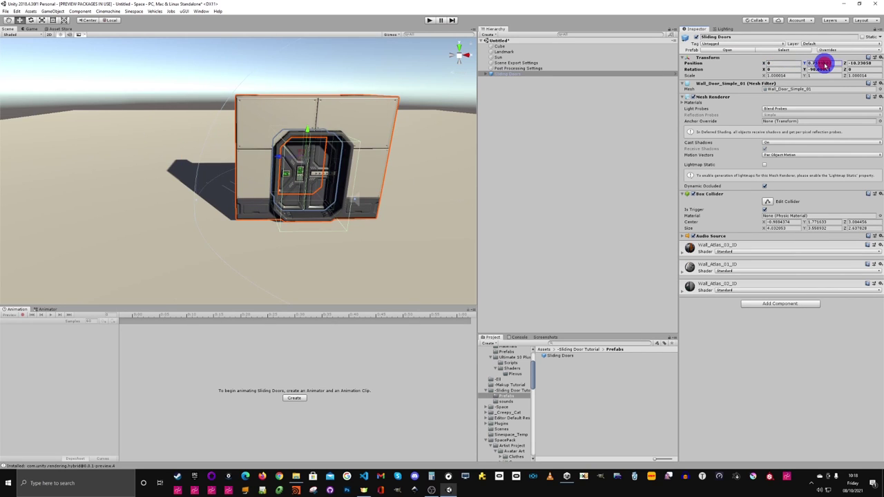
text(00)
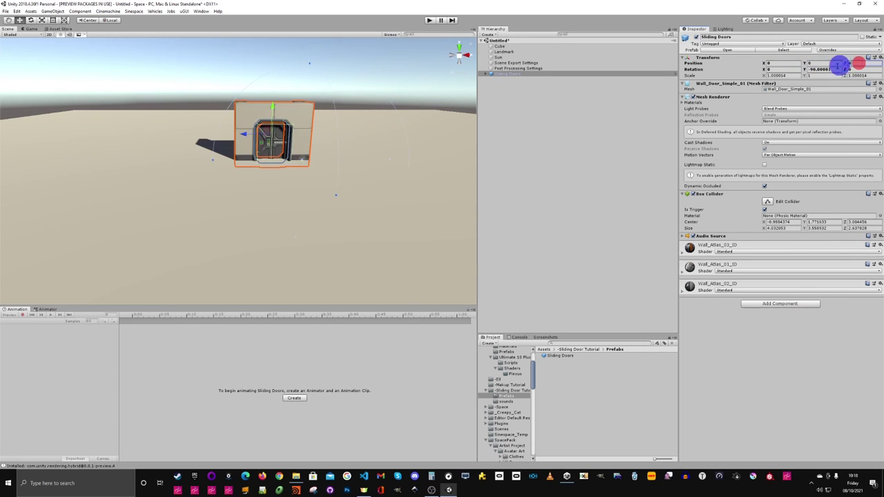
- Raise the Sliding Doors vertically to a Y position of about 0.54 so the frame sits on the floor
right_drag(341, 134, 330, 163)
key(w)
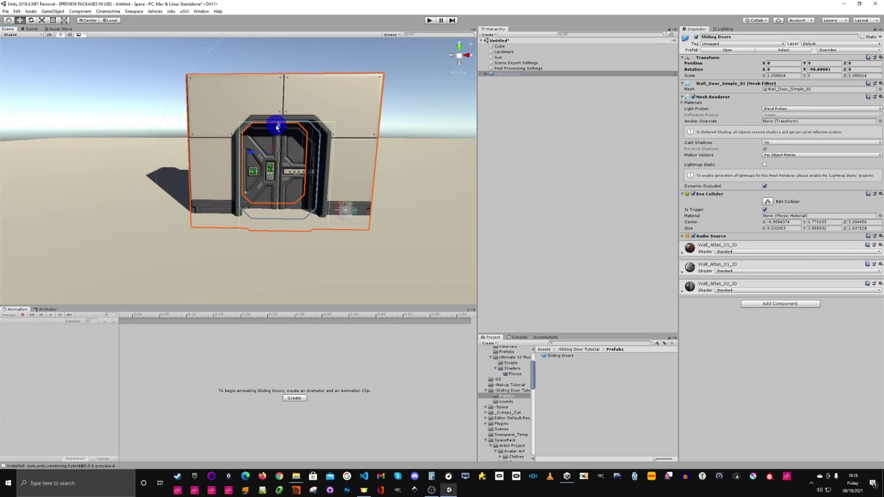
mouse_move(280, 124)
mouse_down()
mouse_move(282, 92)
mouse_move(281, 110)
mouse_up()
right_drag(317, 123, 315, 55)
key(w)
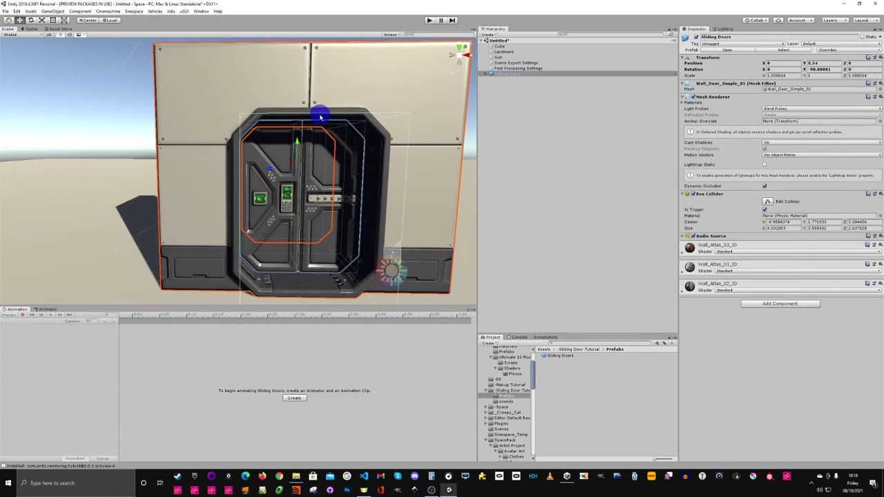
- Expand the Sliding Doors object in the hierarchy and examine the wall, frame and door panels from the front
click(487, 74)
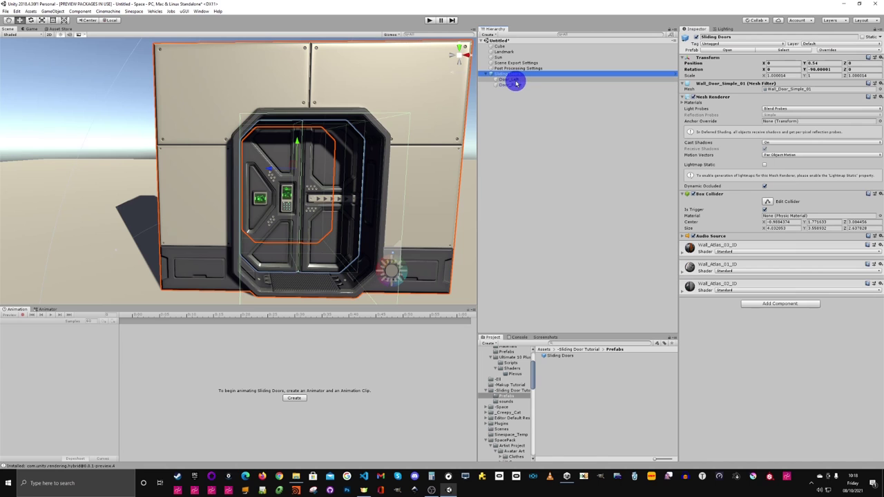
right_drag(400, 140, 400, 169)
scroll(392, 178, down, 3)
key(w)
key(s)
key(d)
alt+drag(400, 169, 403, 171)
key(w)
right_drag(403, 170, 407, 164)
key(s)
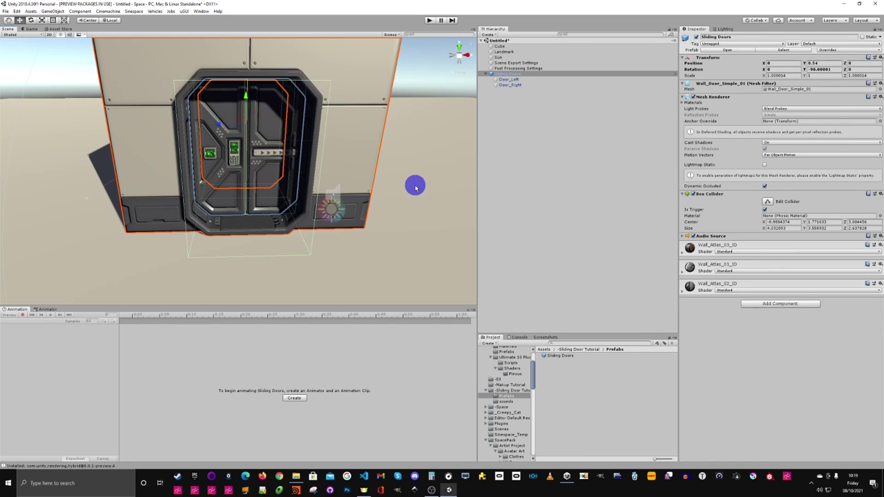
right_drag(415, 186, 415, 191)
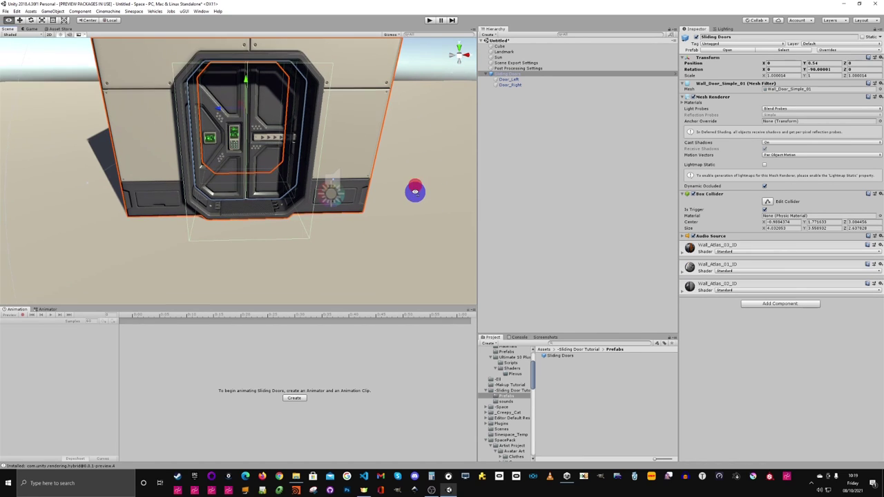
scroll(415, 192, down, 3)
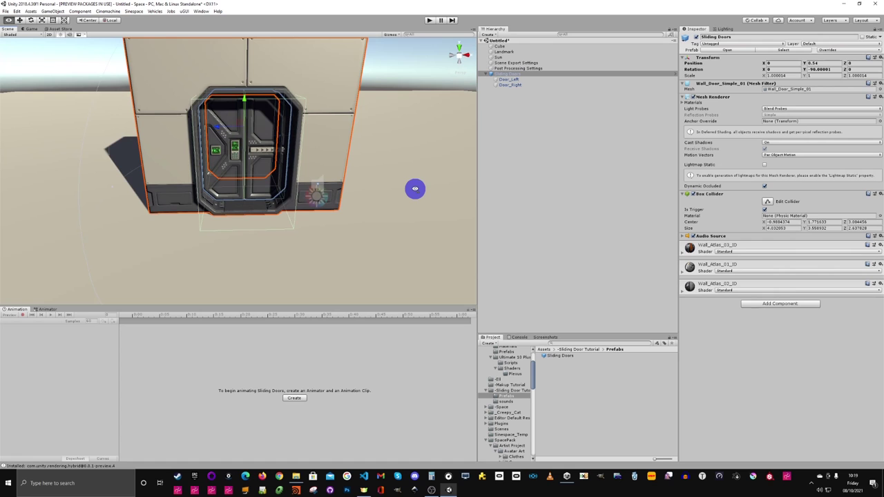
right_drag(415, 188, 402, 260)
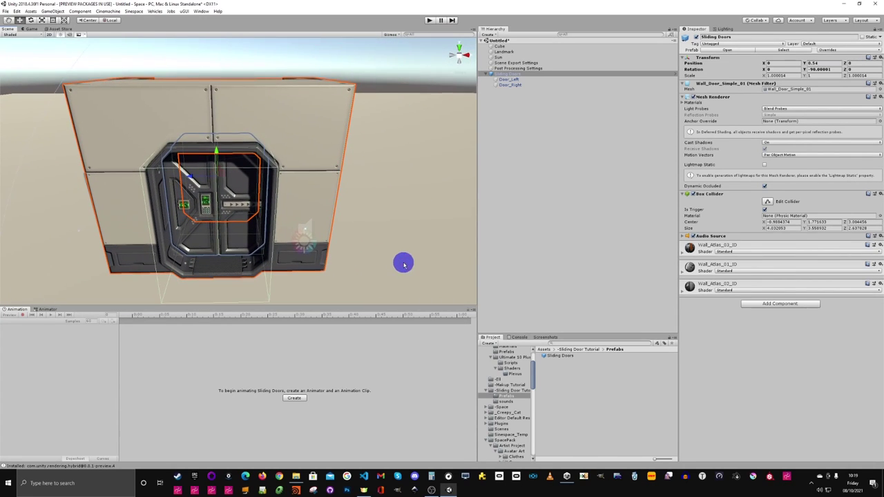
- Create an animation clip named idle for the Sliding Doors in the -Sliding Door Tutorial folder, and show that folder in the project
click(503, 73)
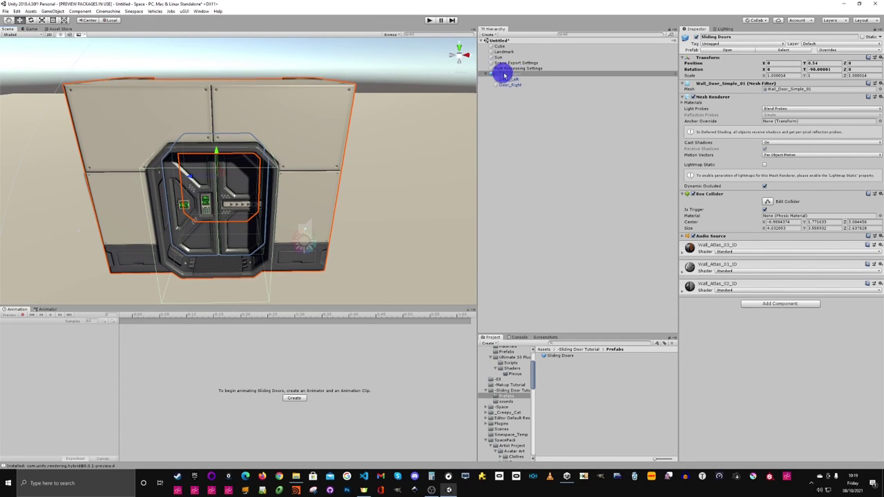
click(300, 398)
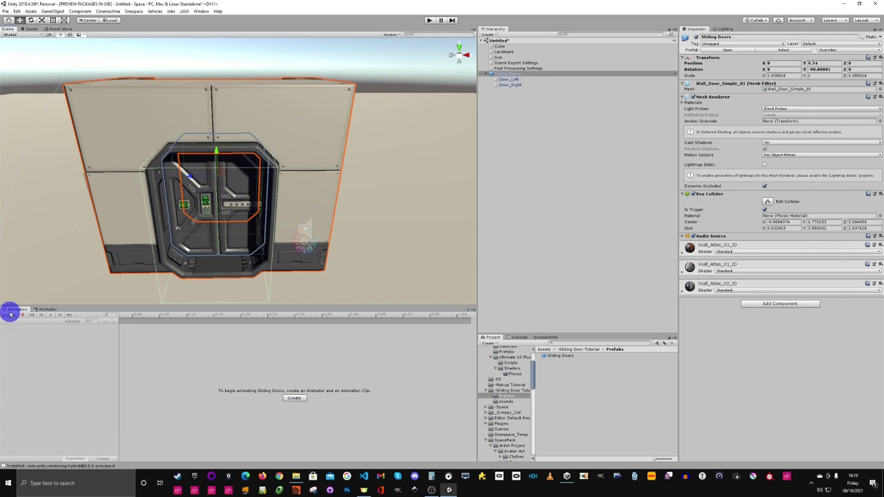
click(291, 399)
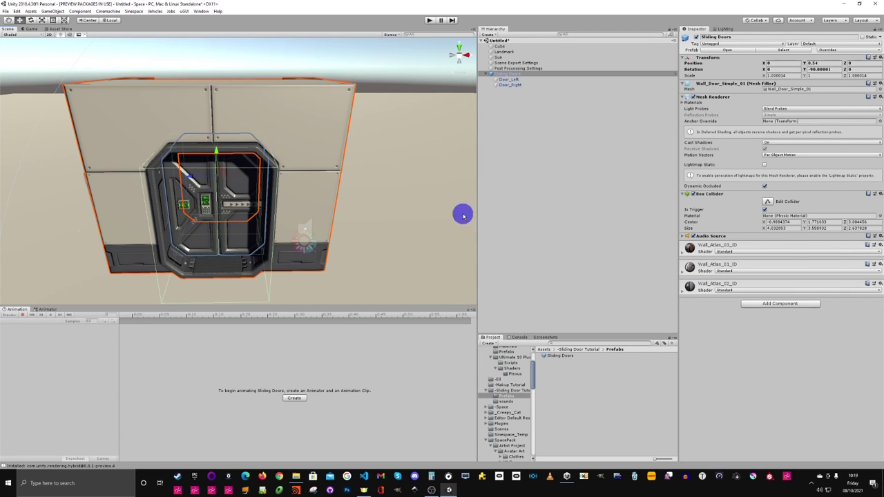
click(295, 399)
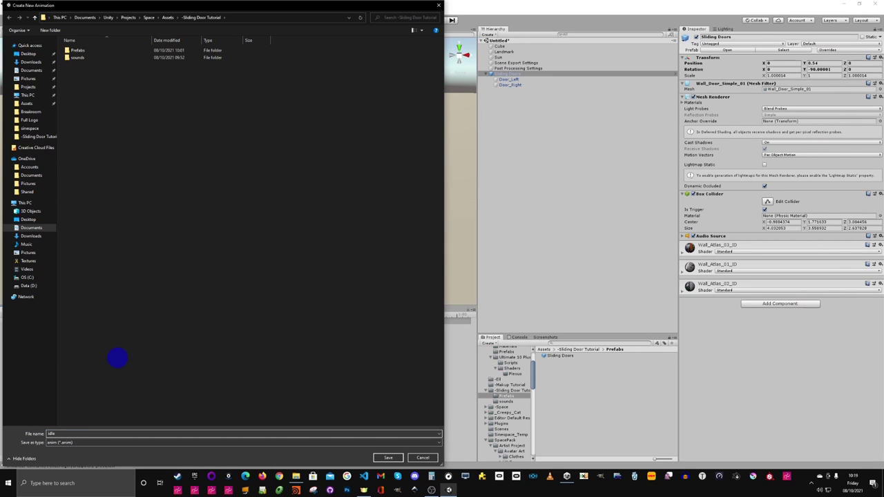
key(Escape)
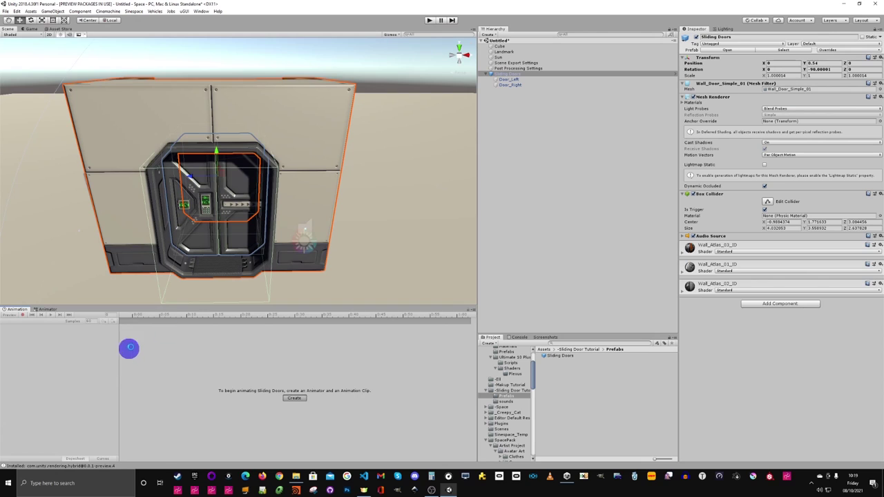
click(508, 391)
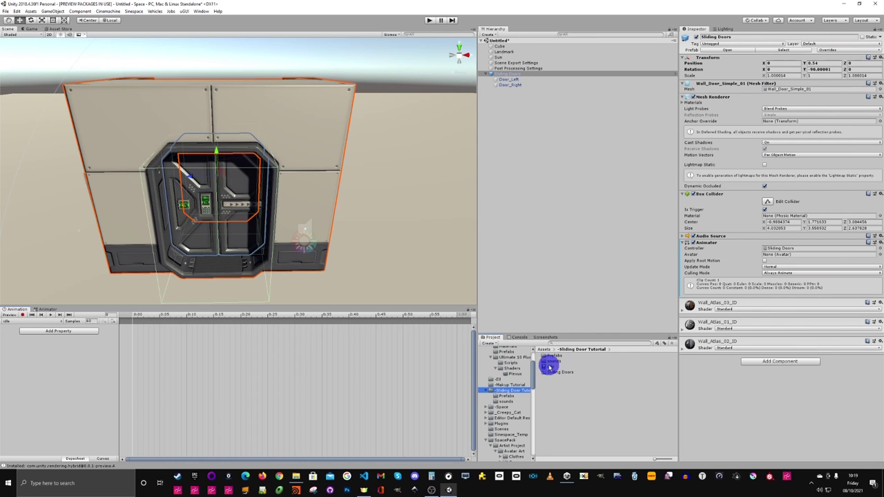
- Create a second animation clip named open for the Sliding Doors in the same folder
right_drag(361, 257, 305, 272)
click(35, 321)
click(35, 339)
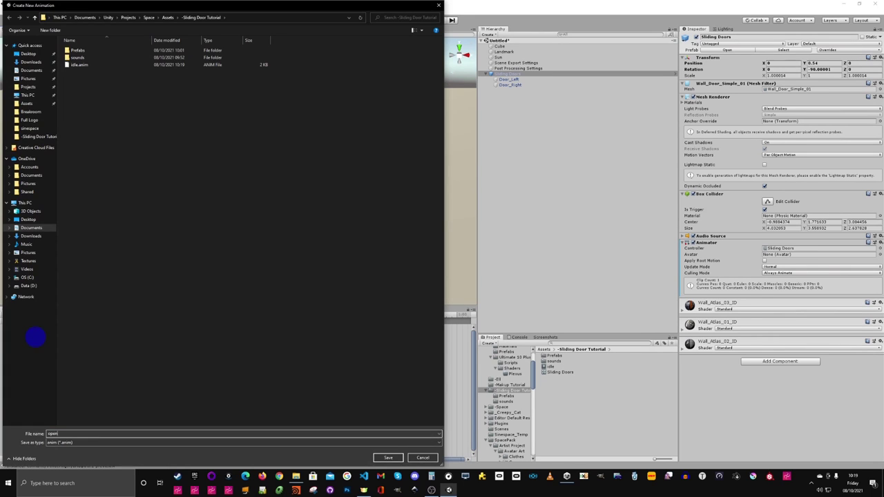
key(Return)
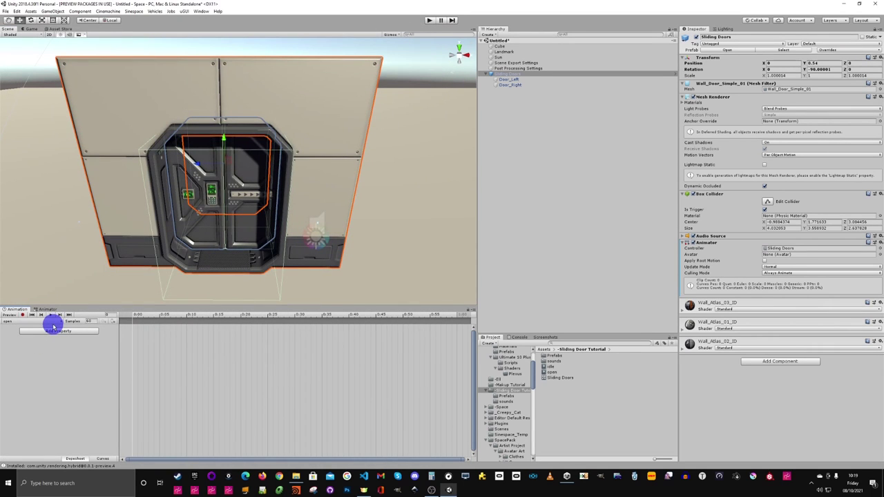
- Create a third animation clip named close for the Sliding Doors in the same folder
click(49, 322)
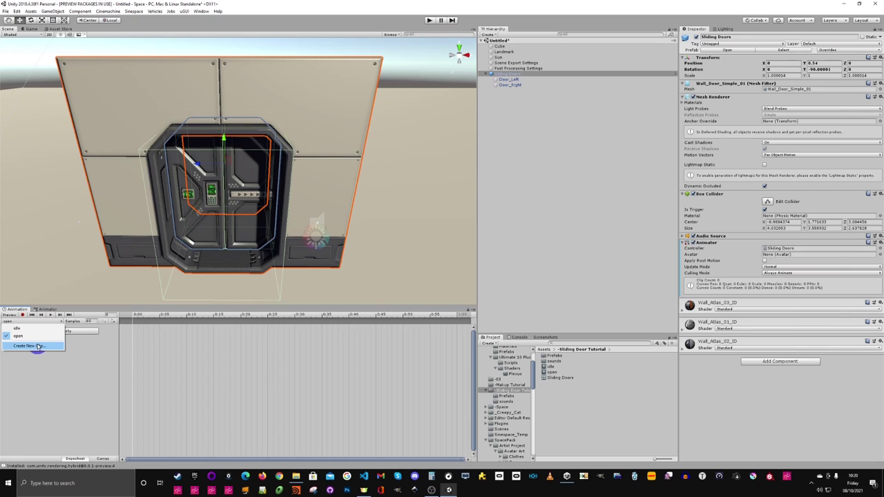
click(37, 346)
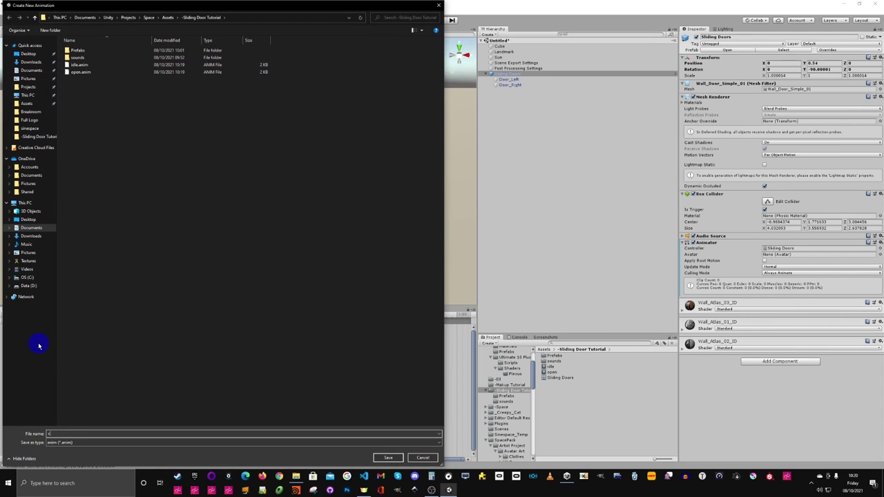
key(Return)
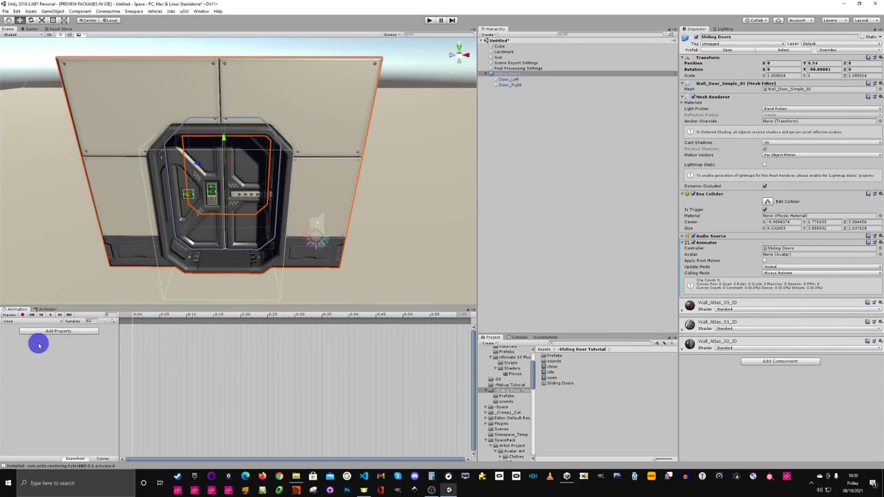
- Arrange the animator states with idle above and open and close side by side below it
click(47, 308)
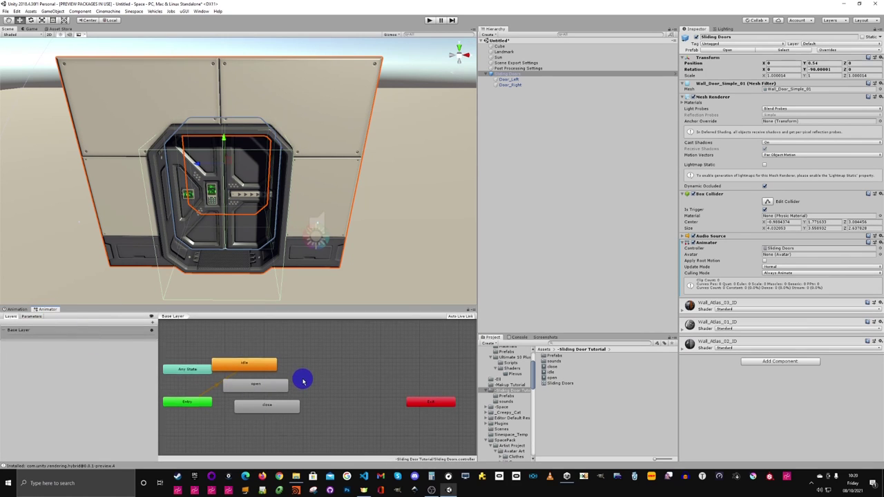
middle_drag(303, 380, 363, 372)
mouse_move(308, 358)
mouse_down()
mouse_move(337, 356)
mouse_move(324, 359)
mouse_up()
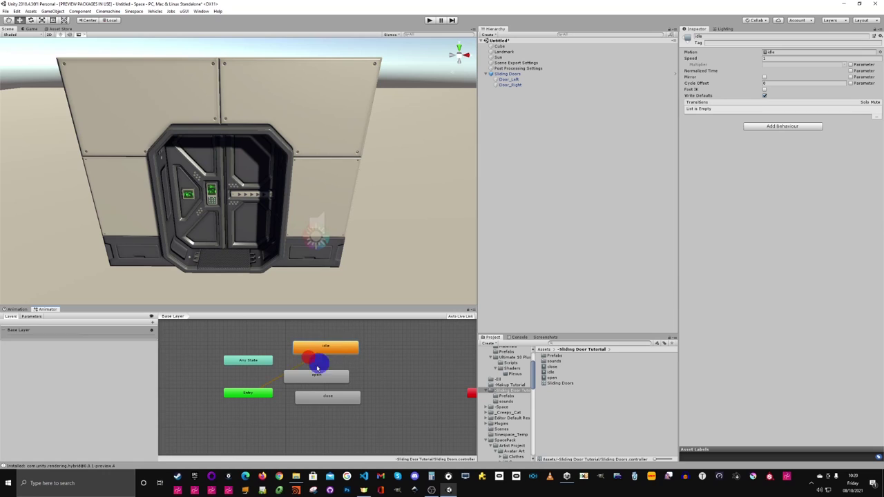
drag(332, 396, 322, 429)
drag(316, 378, 247, 429)
drag(314, 437, 389, 422)
drag(254, 426, 286, 422)
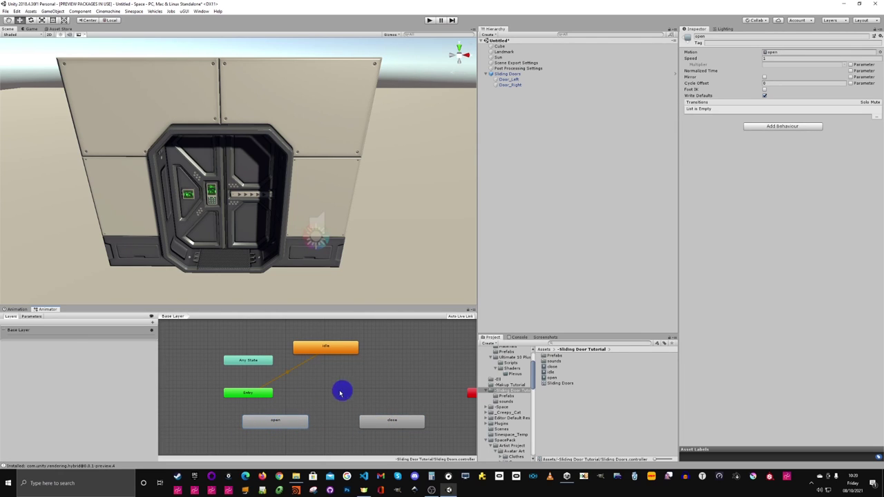
- Return to the close clip's animation timeline and inspect the Door_Left and Door_Right child objects
click(16, 310)
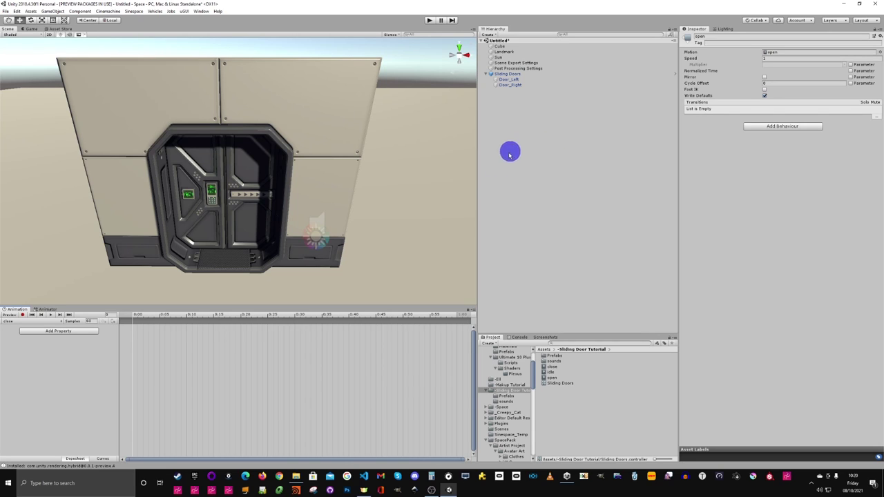
click(68, 331)
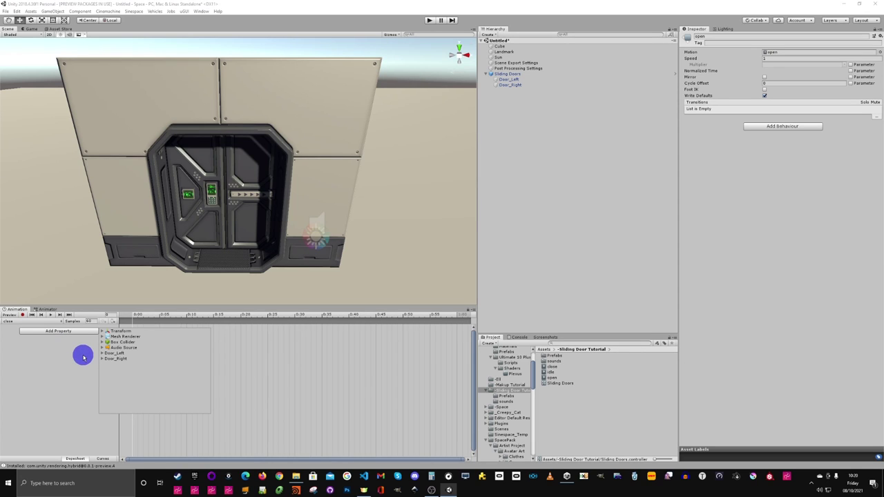
click(514, 81)
click(516, 80)
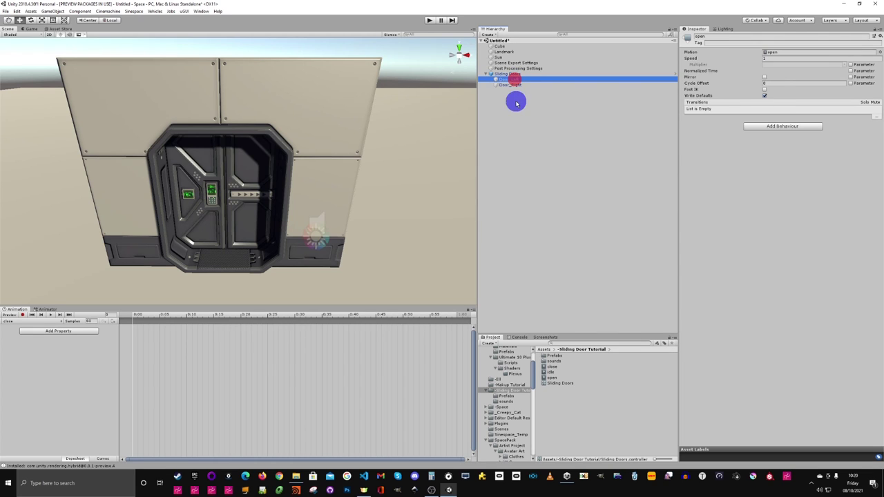
click(516, 87)
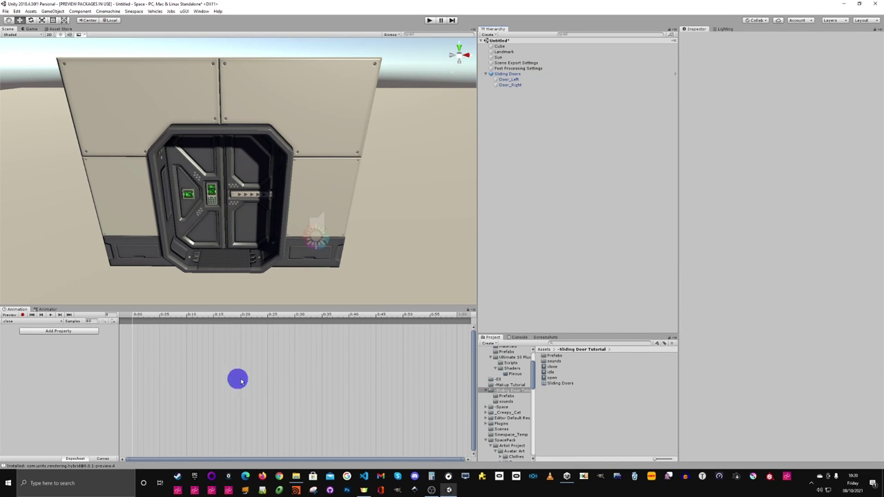
click(514, 81)
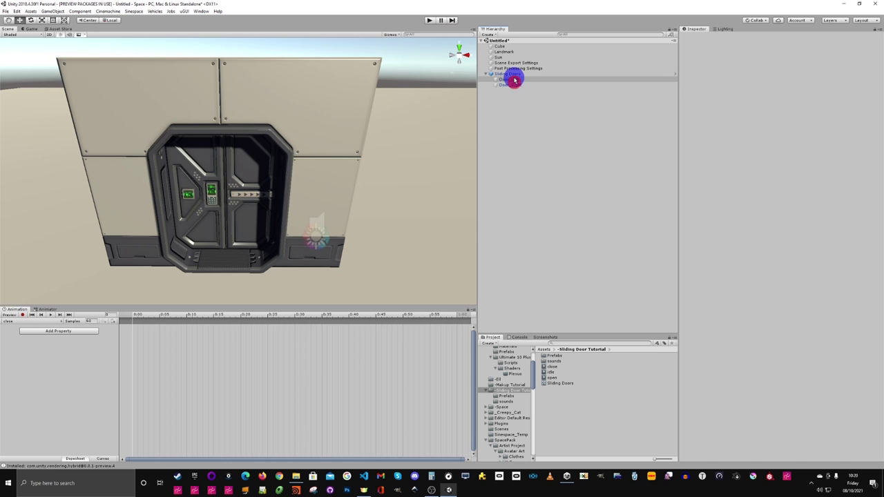
click(513, 84)
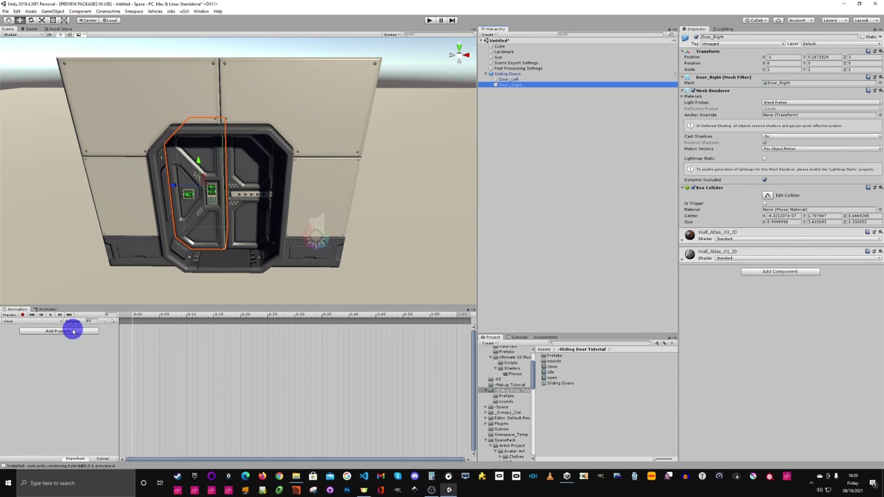
- Add the position property of Door_Left to the Sliding Doors' close clip
click(508, 74)
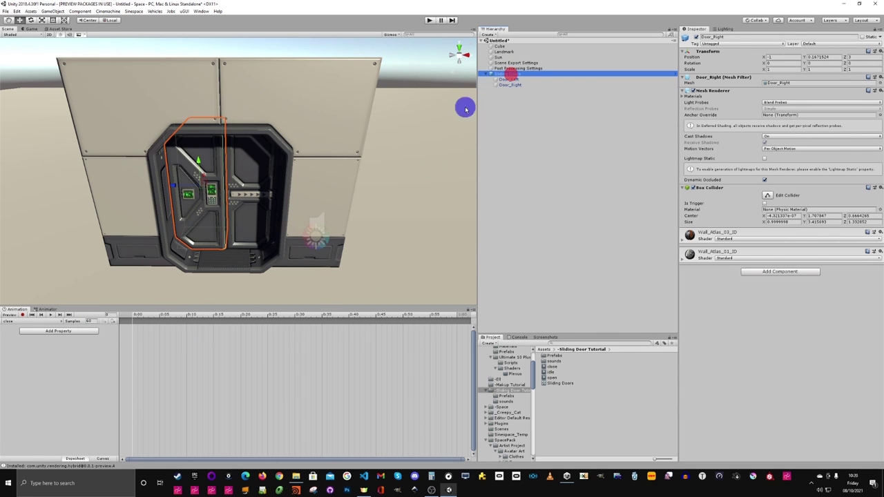
click(65, 329)
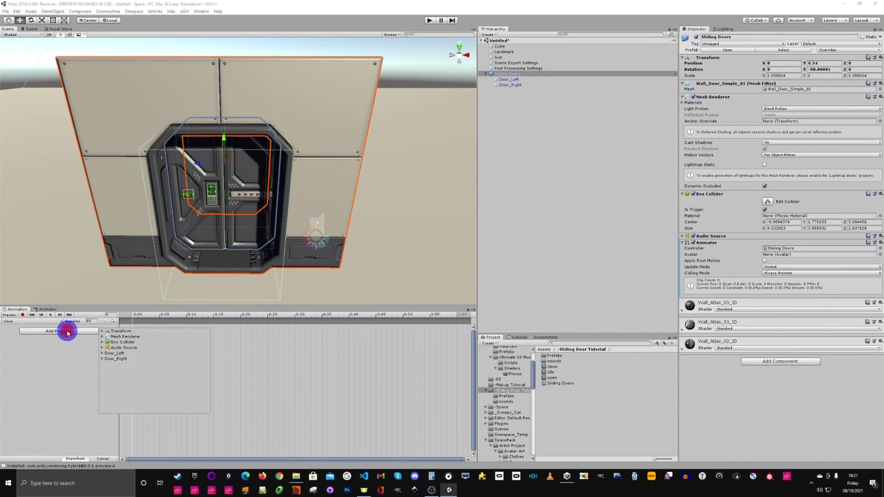
click(101, 354)
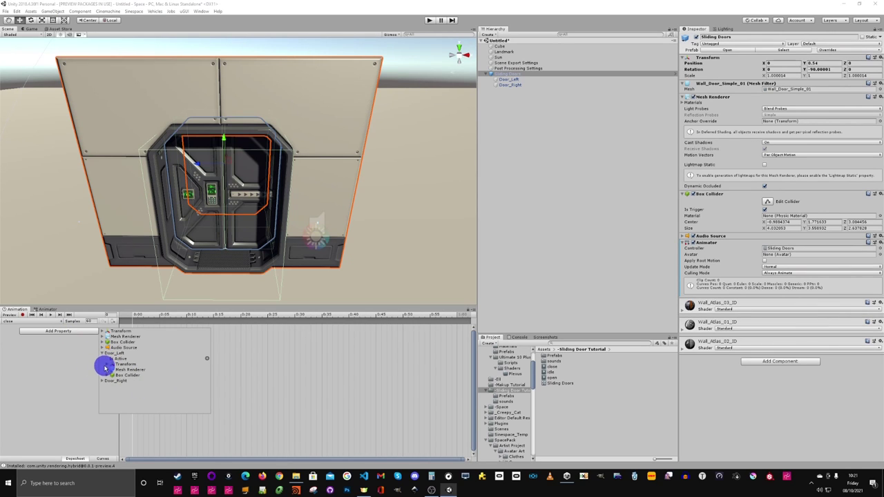
click(106, 364)
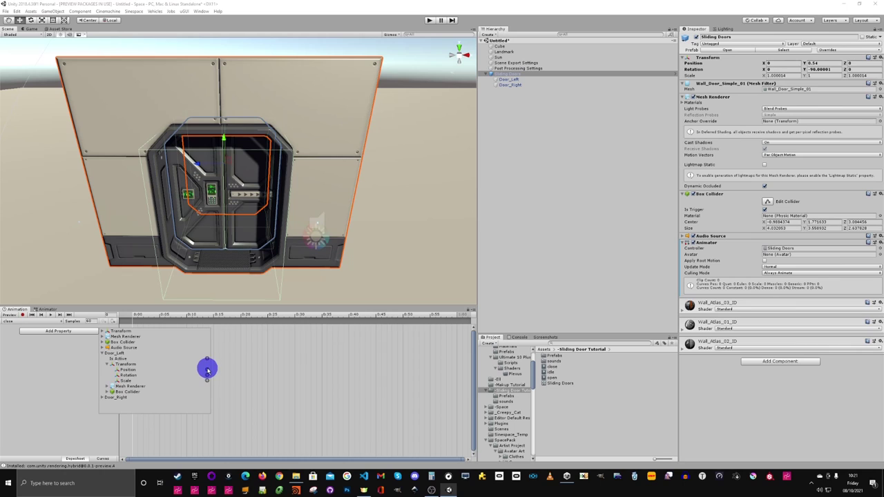
click(207, 370)
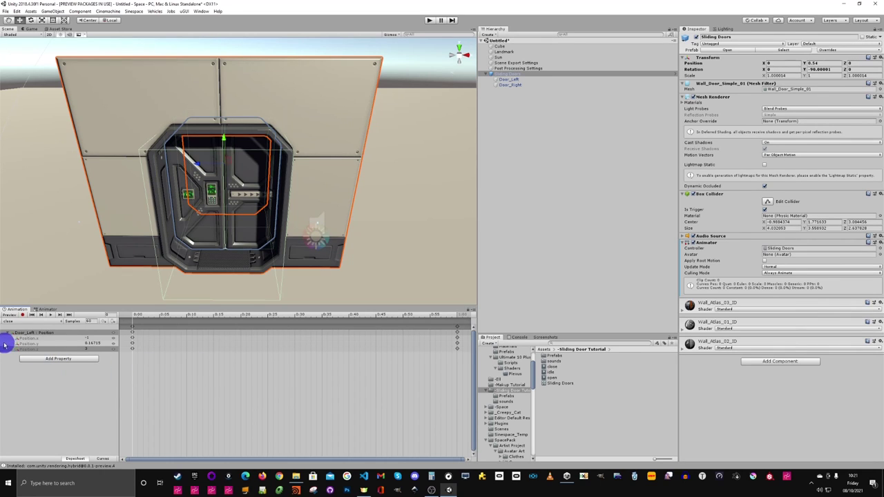
click(99, 343)
click(23, 347)
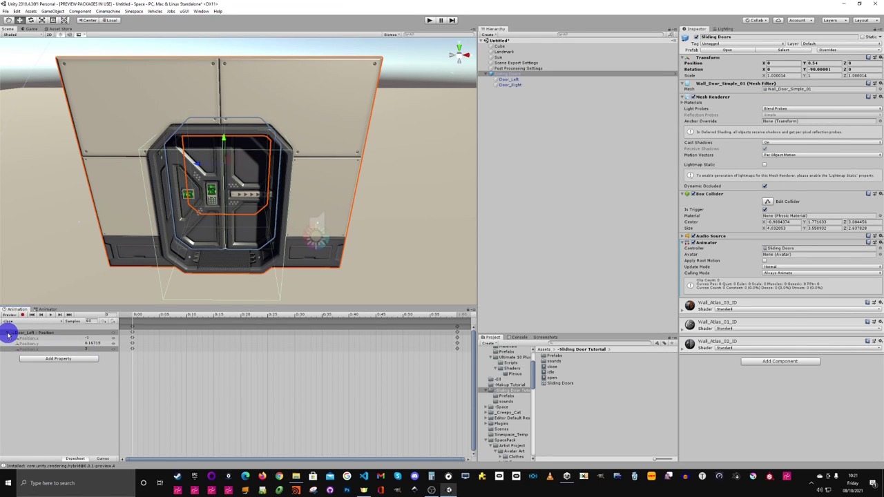
- Collapse the Door_Left track and add Door_Right's position property to the close clip
click(8, 334)
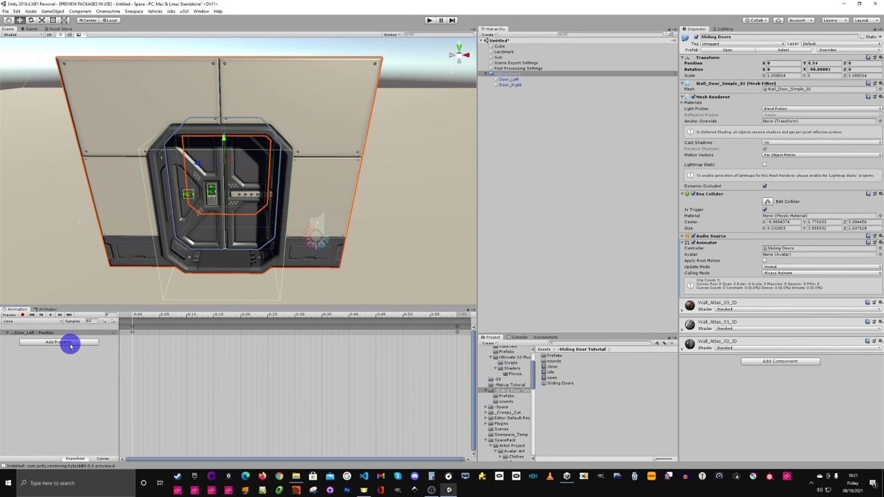
click(70, 342)
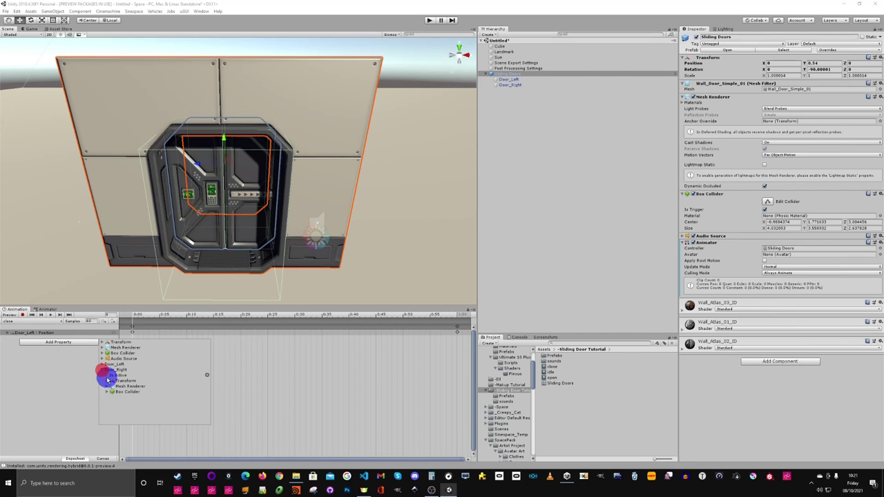
click(108, 382)
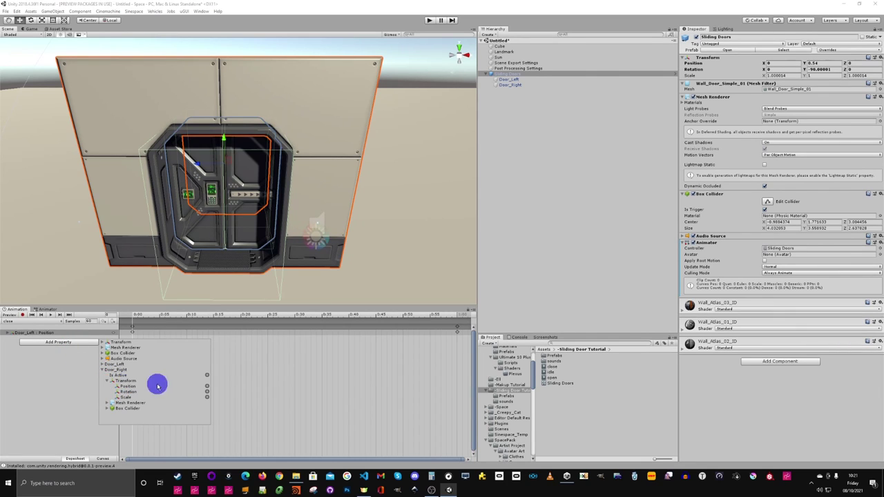
click(205, 385)
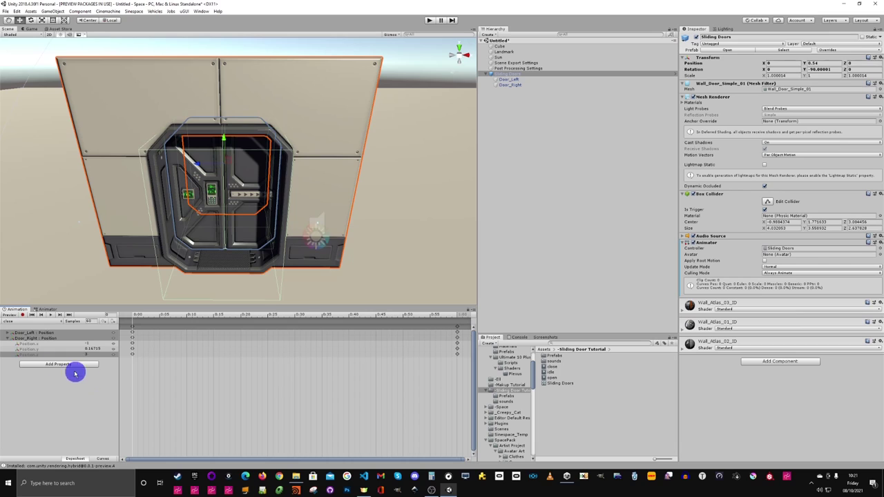